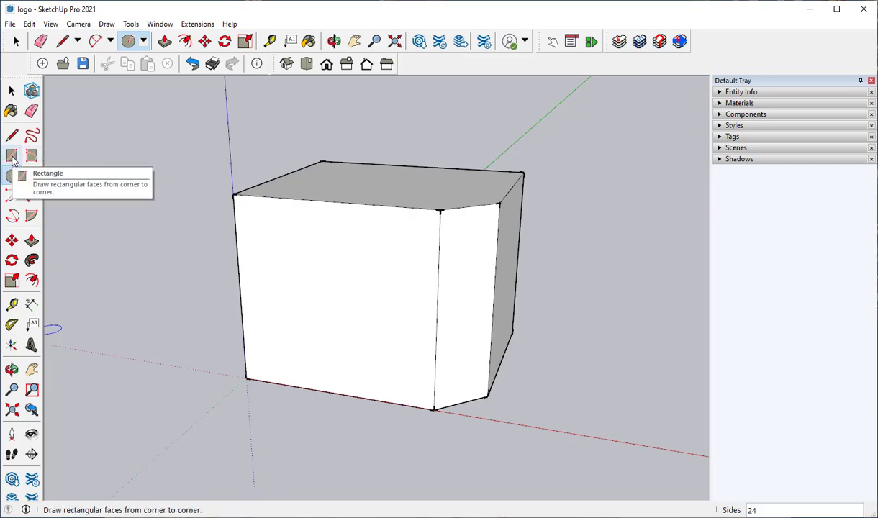
Orbit and scroll-zoom in and out around the chamfered block's faces.
middle_drag(157, 295, 167, 340)
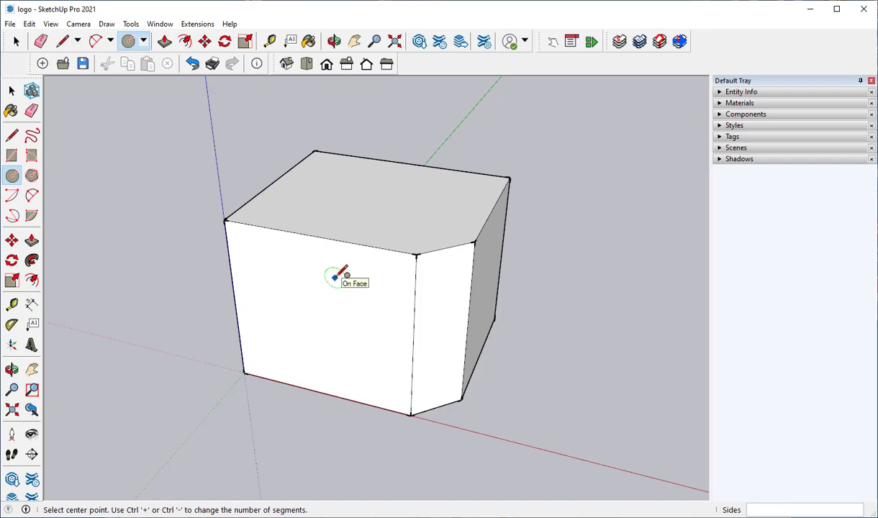
scroll(382, 206, up, 2)
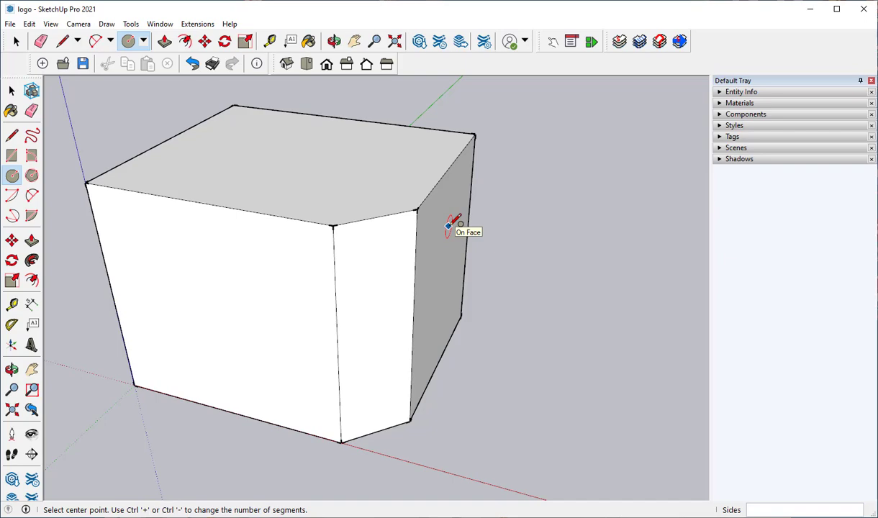
scroll(377, 269, up, 3)
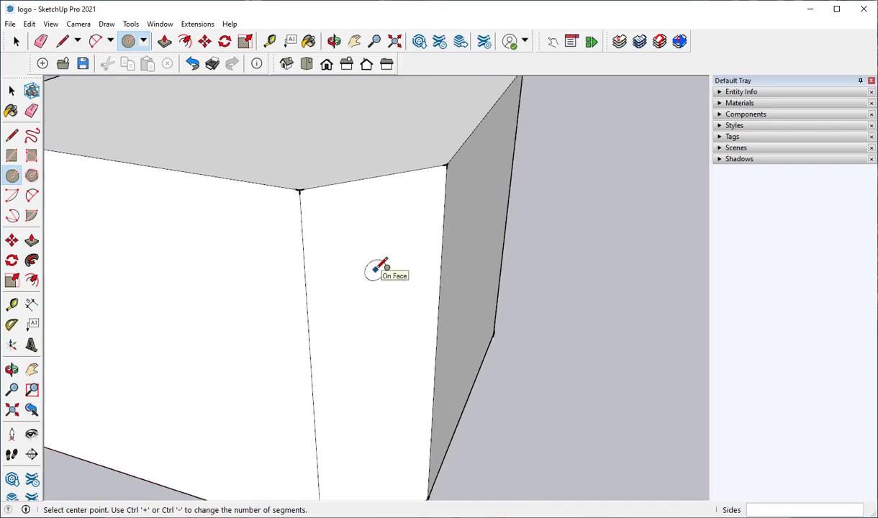
scroll(378, 269, down, 5)
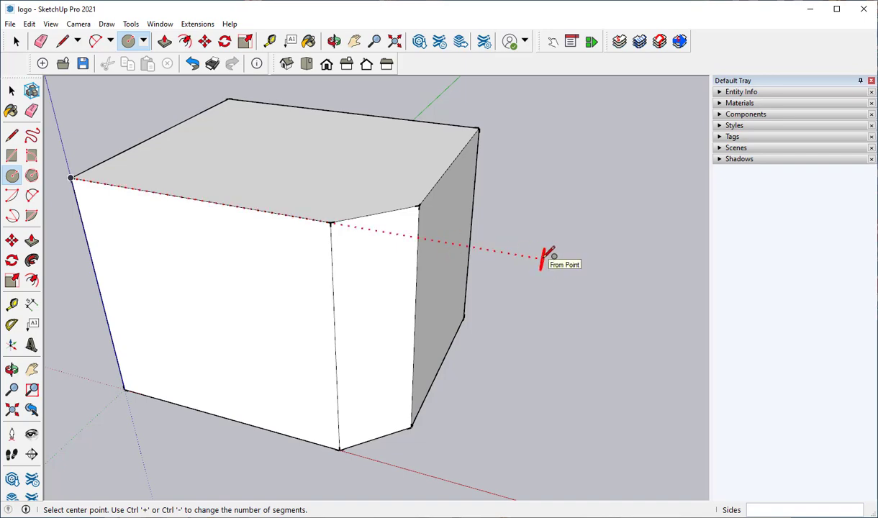
shift+click(382, 314)
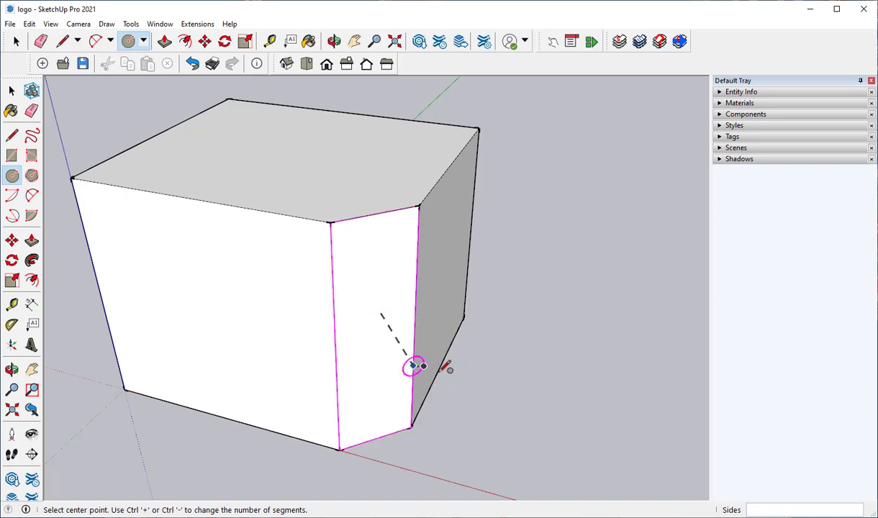
key(Escape)
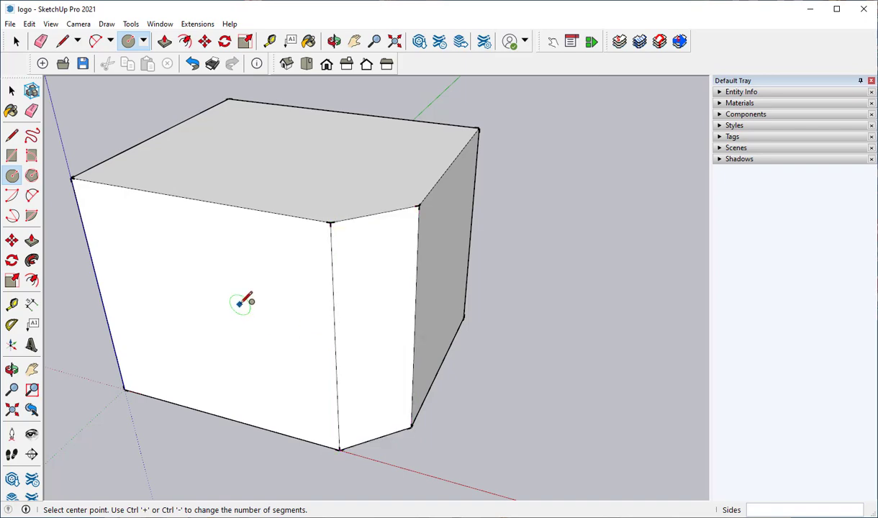
key(shift)
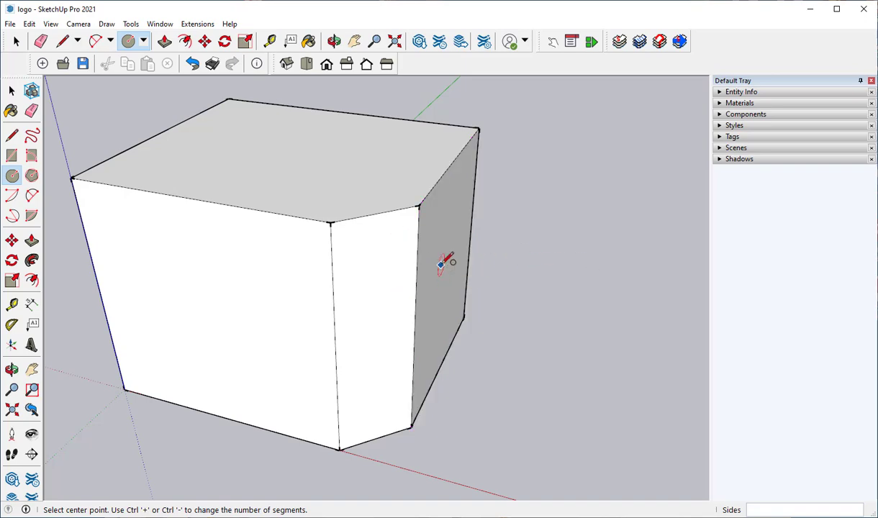
key(space)
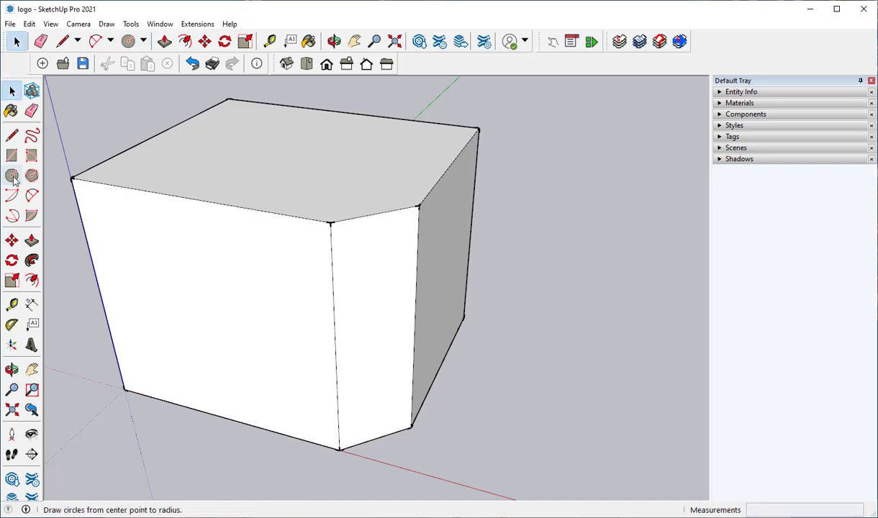
Draw a circle centred on the large front face, then reselect the Circle tool.
click(12, 175)
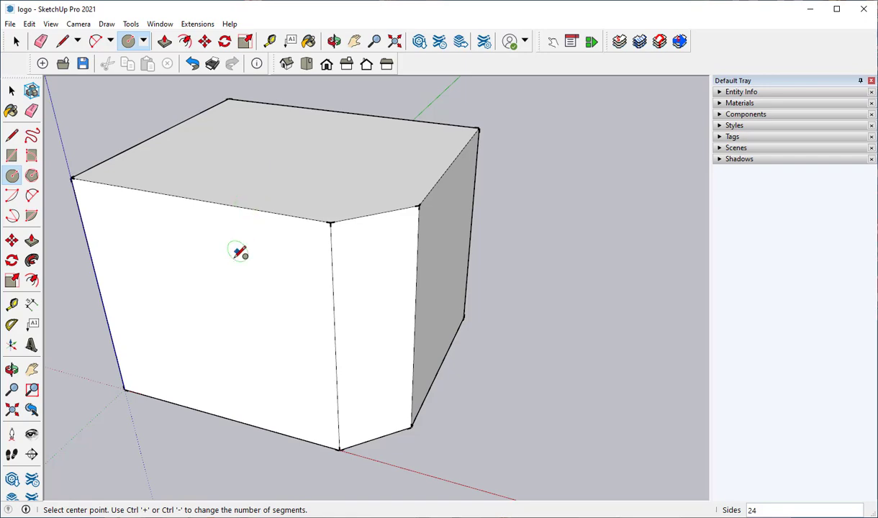
click(210, 303)
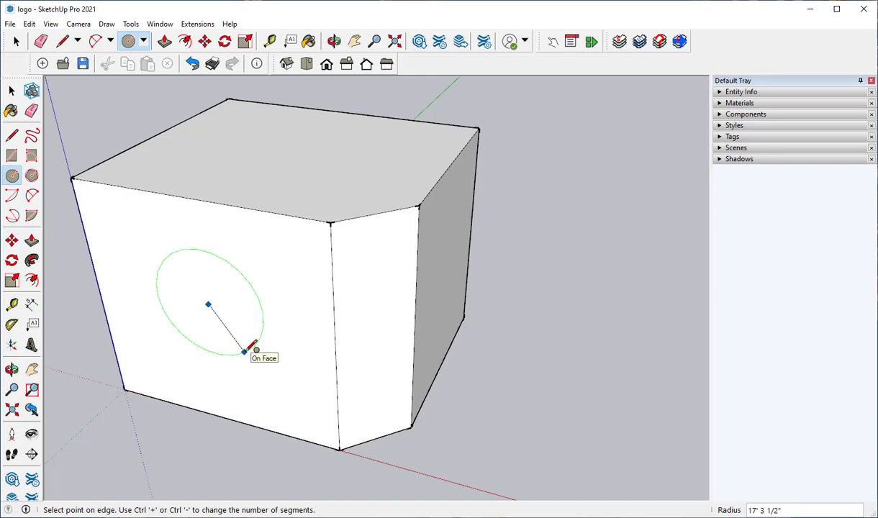
click(245, 351)
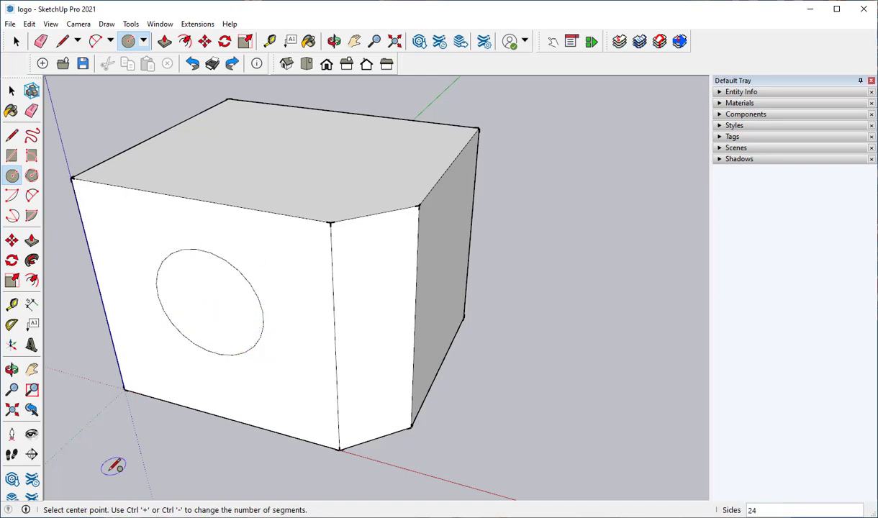
key(space)
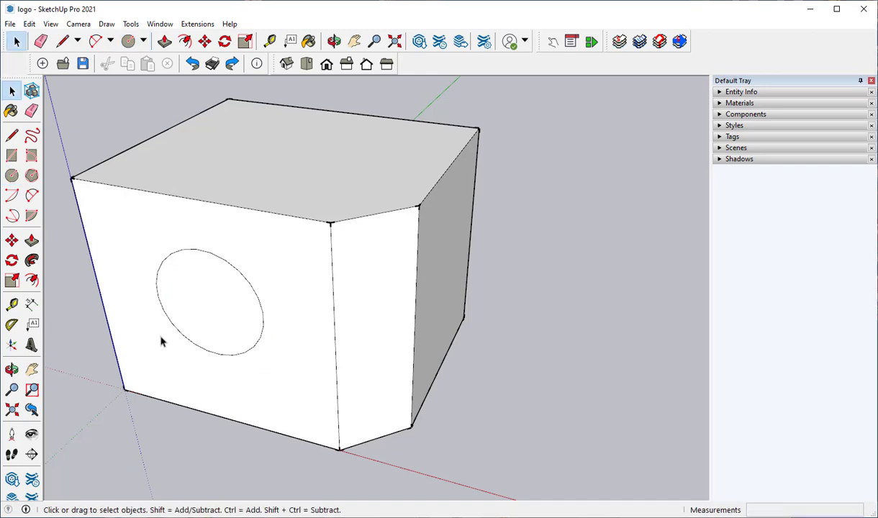
click(12, 176)
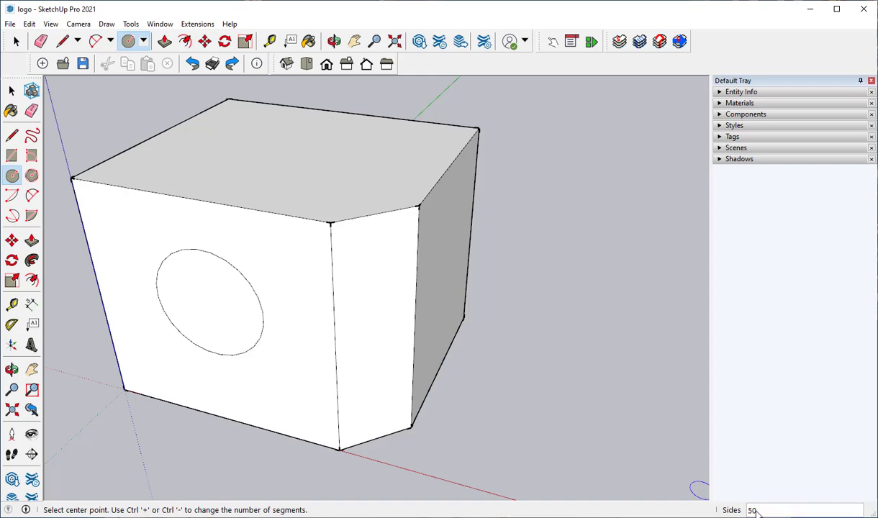
Draw a first circle on the top face and orbit to inspect it from above.
scroll(295, 158, up, 4)
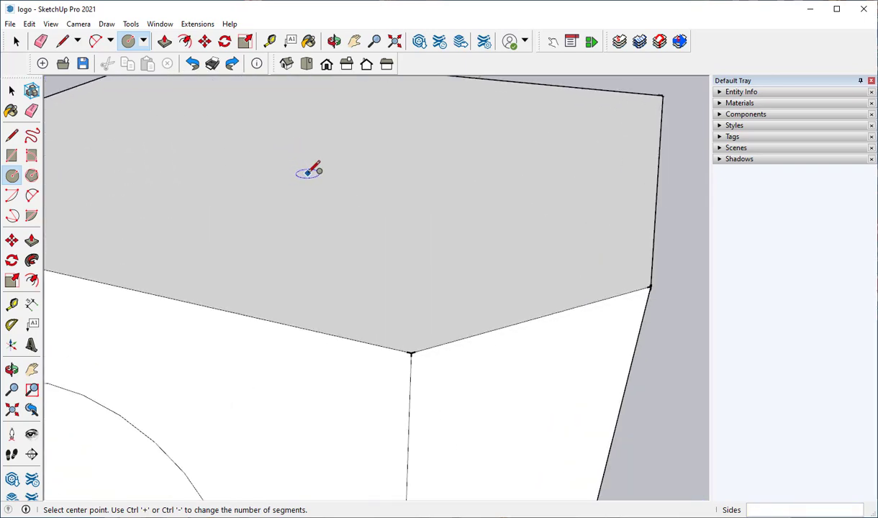
click(307, 173)
click(328, 227)
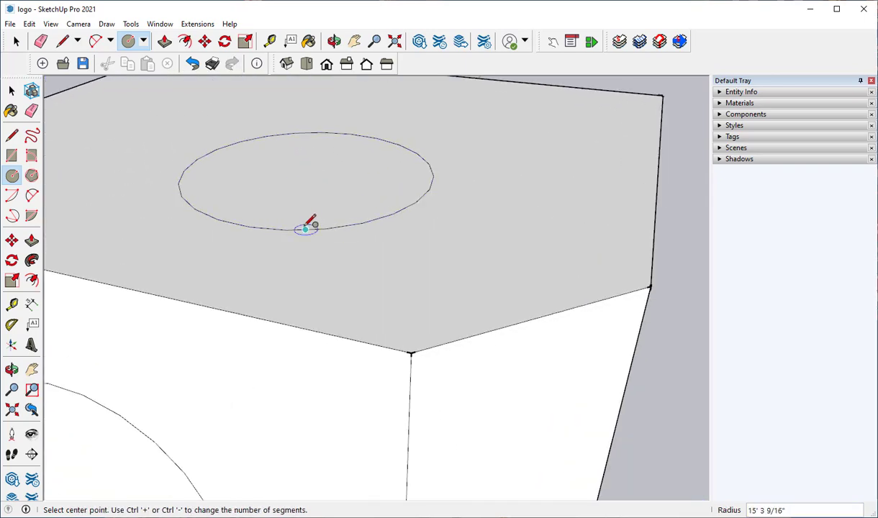
middle_drag(306, 229, 374, 416)
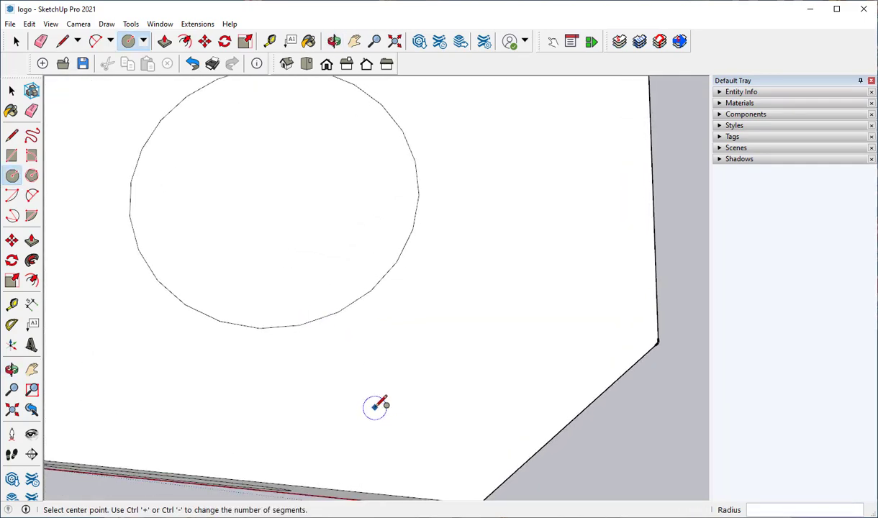
middle_drag(373, 391, 322, 261)
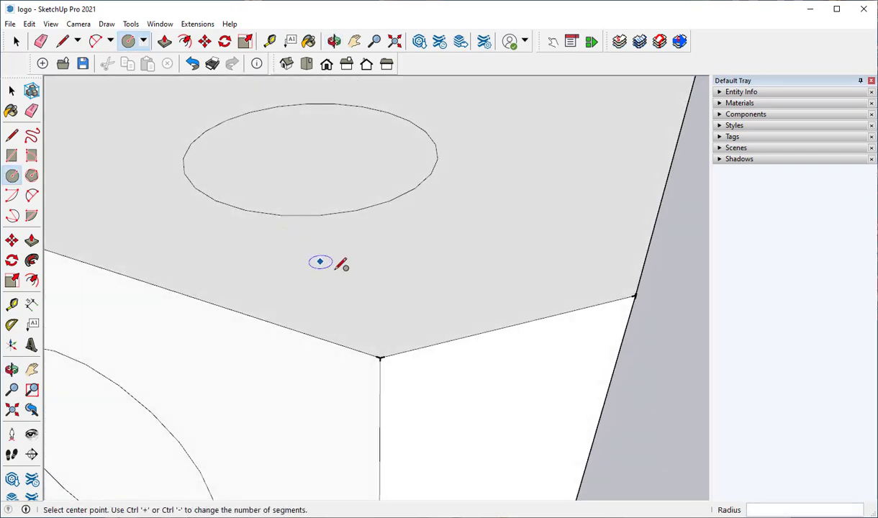
Undo that circle and redraw it on the top face with radius 12' 9".
click(190, 64)
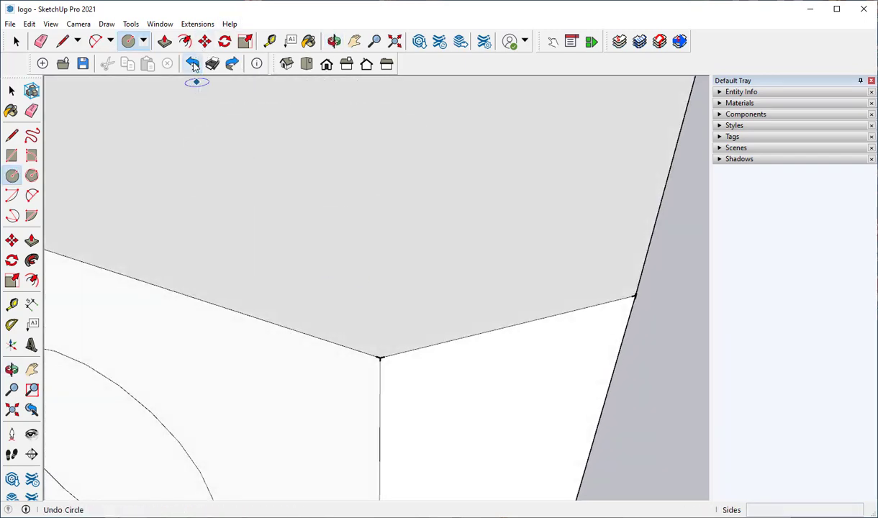
click(13, 176)
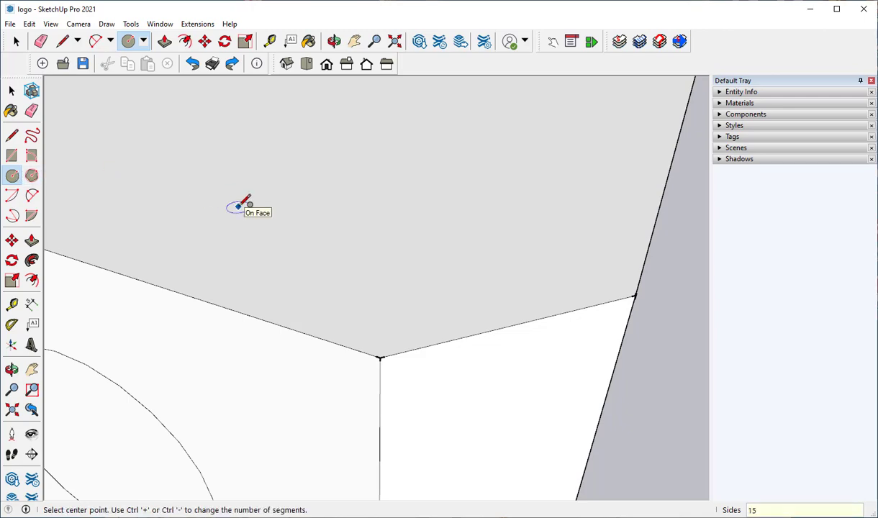
click(341, 192)
click(365, 250)
middle_drag(362, 250, 372, 341)
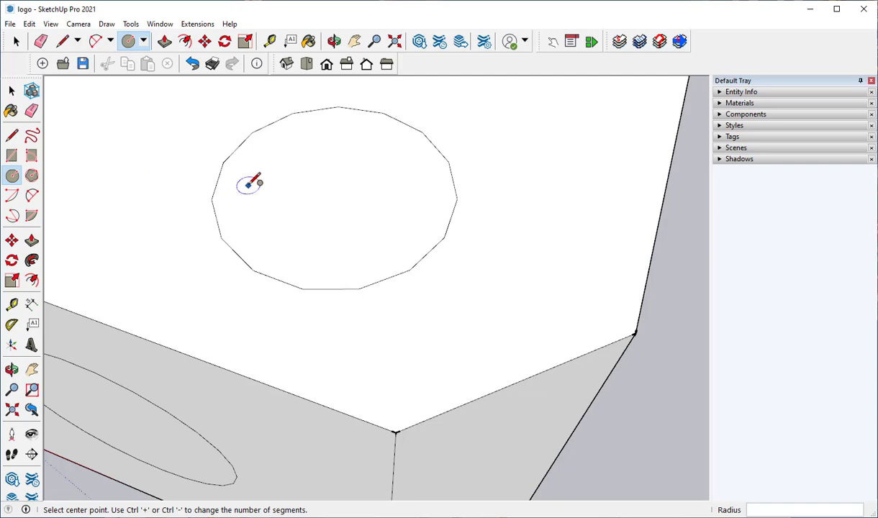
scroll(209, 188, down, 5)
middle_drag(210, 176, 288, 165)
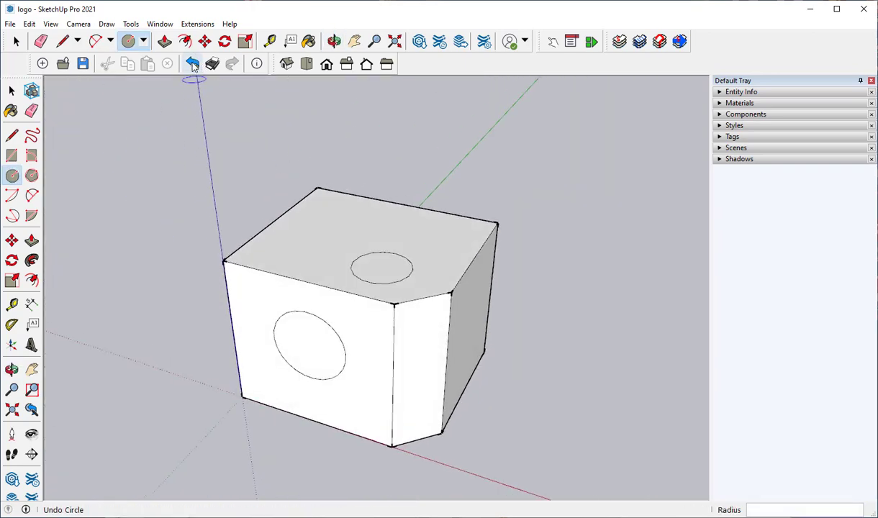
Undo both circles, then cycle the Protractor's plane lock with the arrow keys.
click(192, 64)
click(192, 63)
click(11, 90)
click(12, 326)
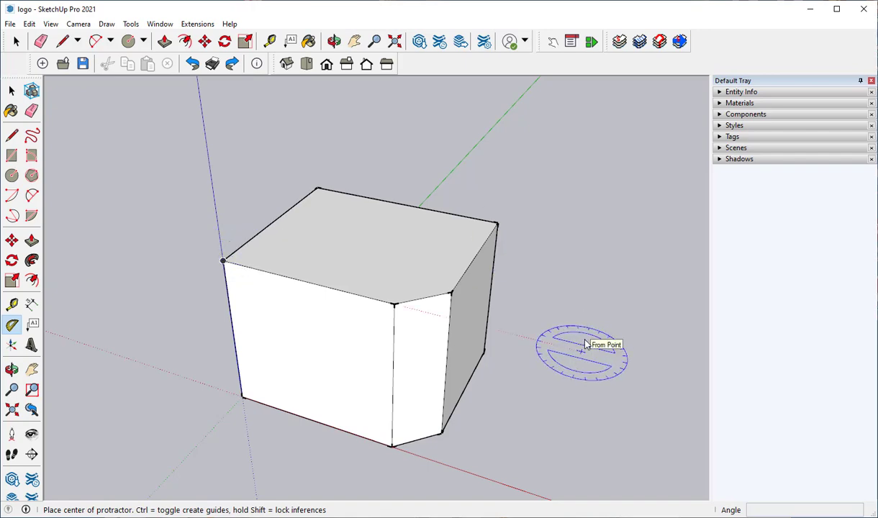
key(Left)
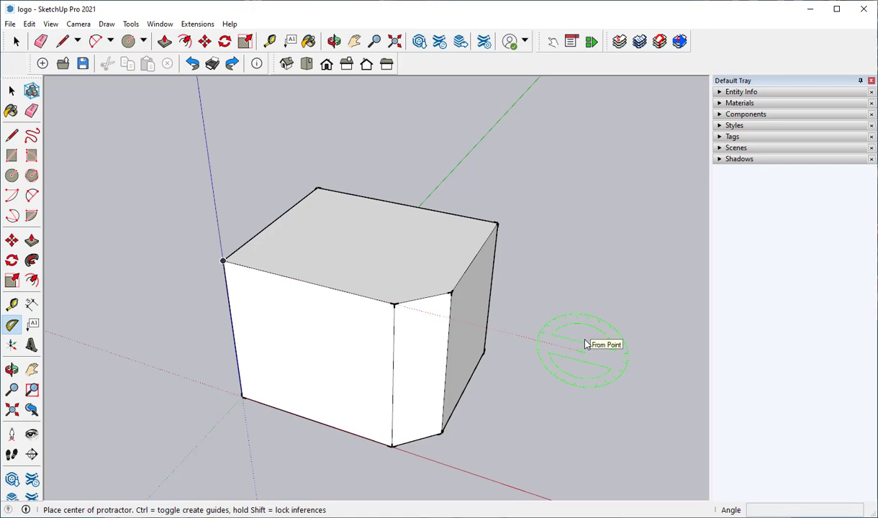
key(Up)
key(Right)
key(Up)
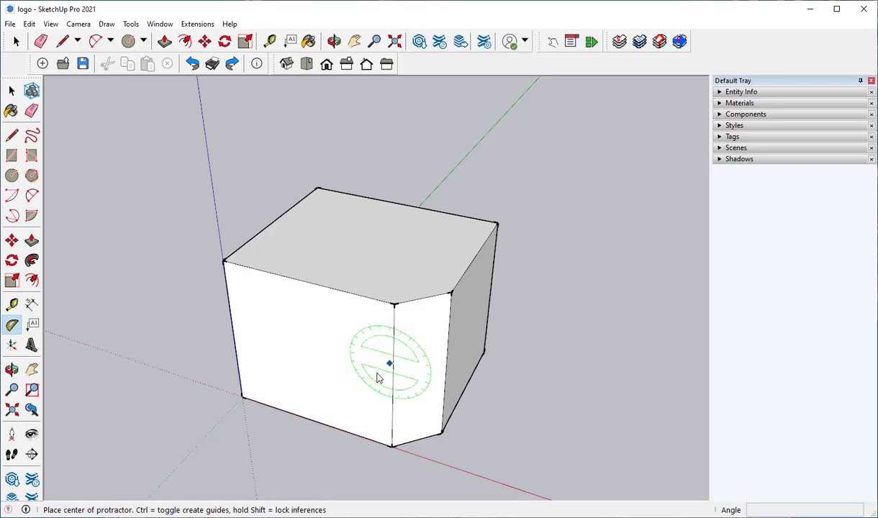
Place a 40° protractor guide on the front face, then undo it.
click(392, 399)
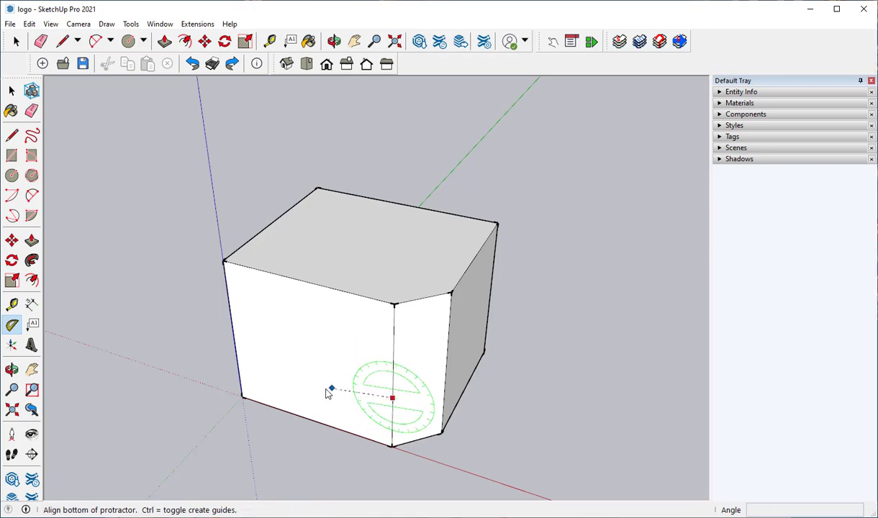
click(280, 364)
scroll(294, 341, up, 3)
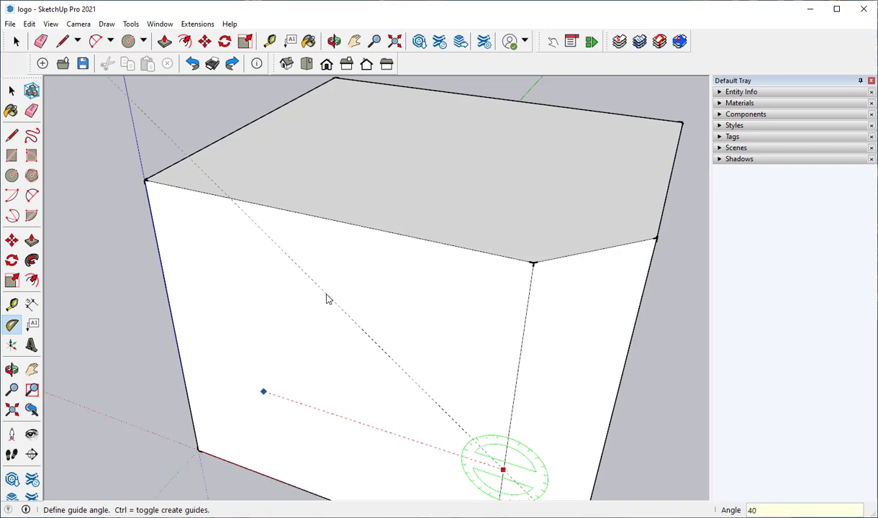
key(Return)
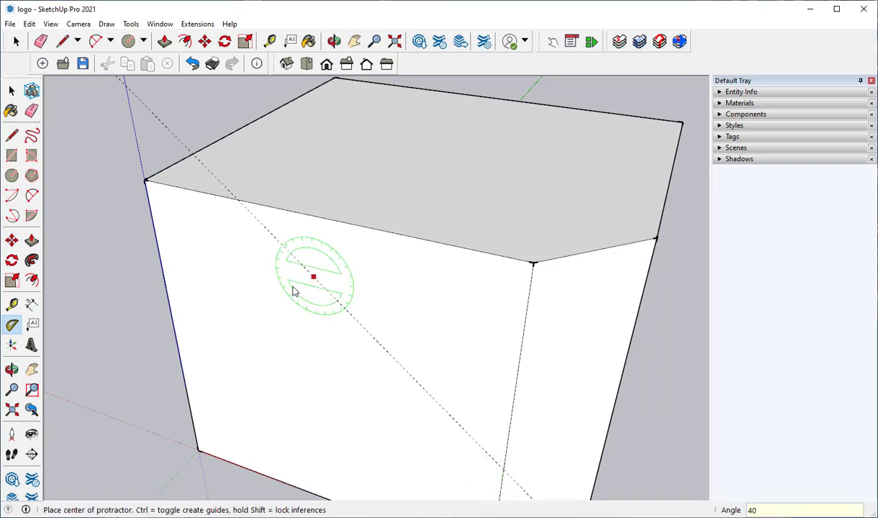
scroll(311, 297, down, 2)
scroll(311, 297, down, 2)
key(ctrl+z)
Draw a rectangle across the block's top face from two opposite corners.
click(12, 157)
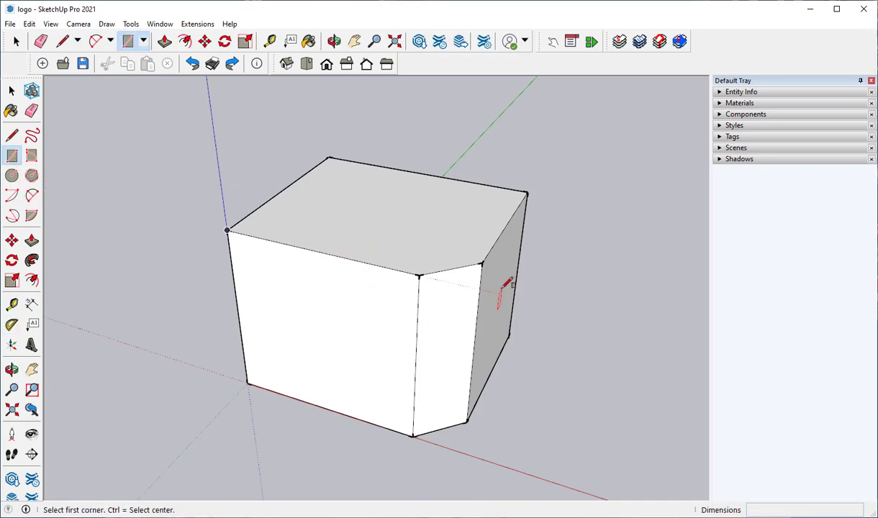
middle_drag(348, 303, 359, 247)
scroll(358, 231, up, 3)
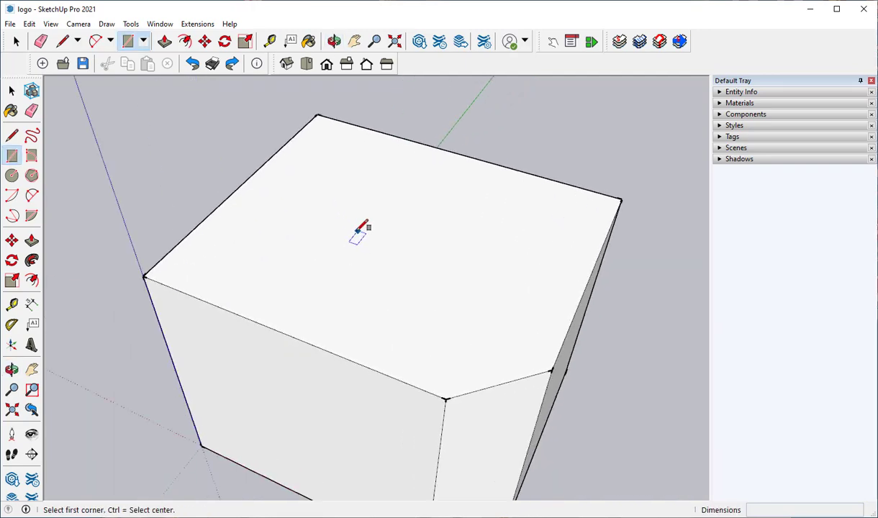
click(354, 170)
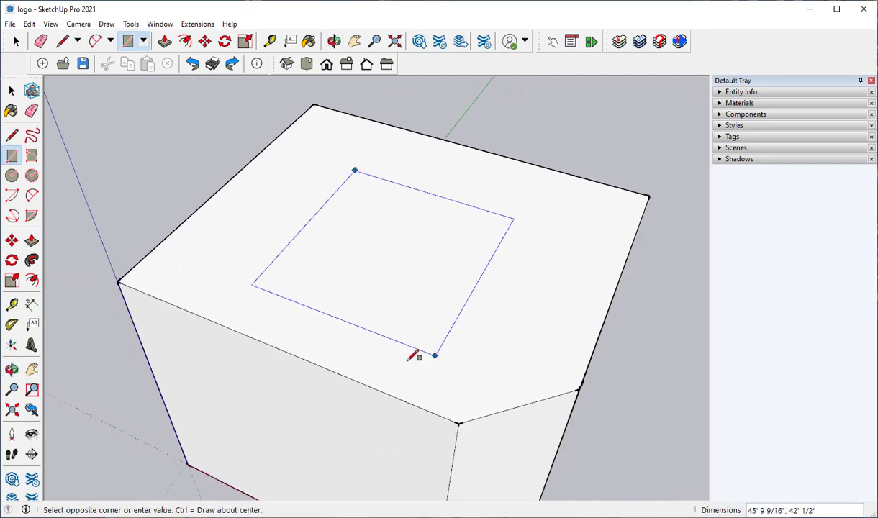
click(370, 315)
middle_drag(304, 328, 319, 196)
scroll(332, 193, down, 2)
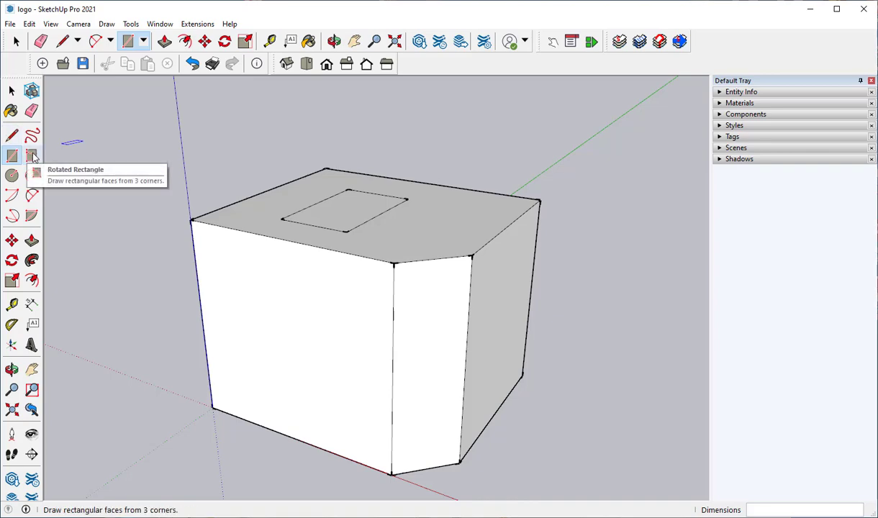
Use Rotated Rectangle from the bottom-edge midpoint, setting door height then width.
click(32, 157)
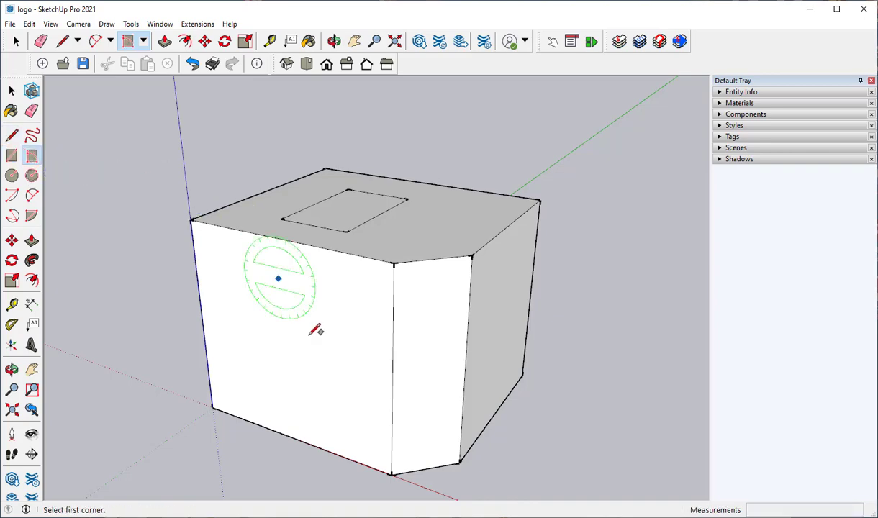
click(295, 437)
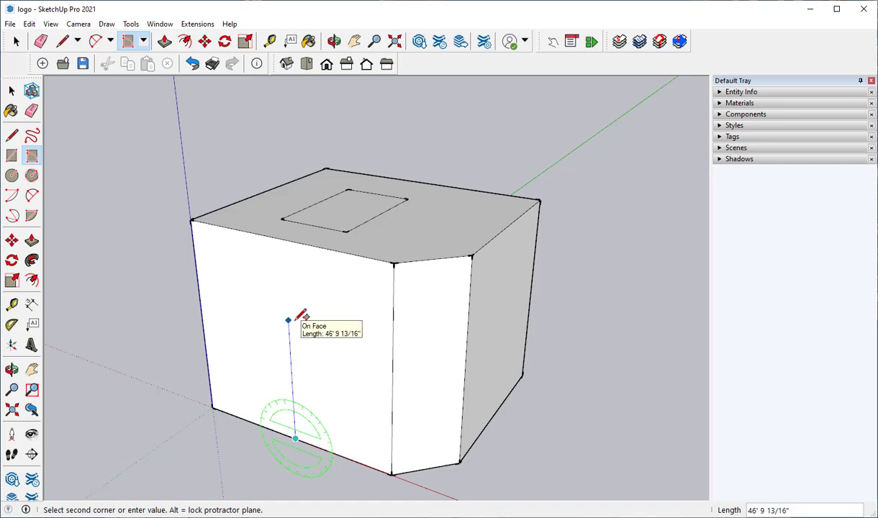
click(295, 323)
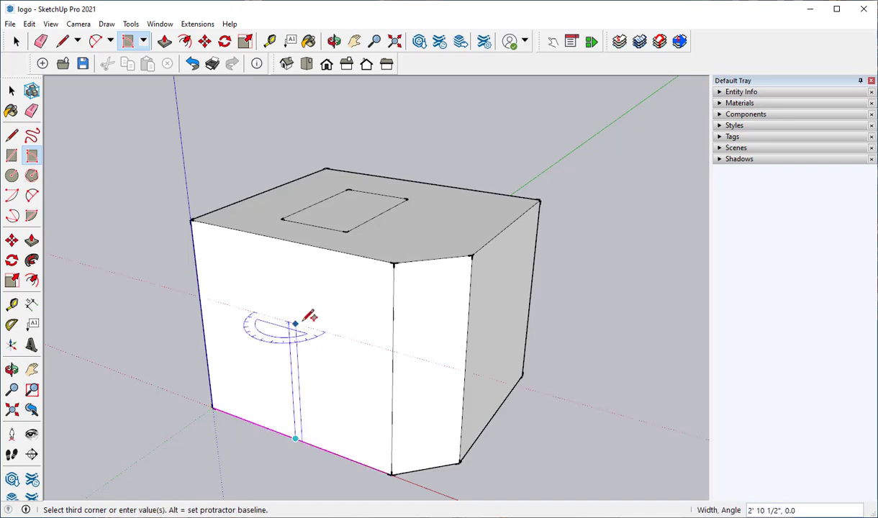
click(353, 322)
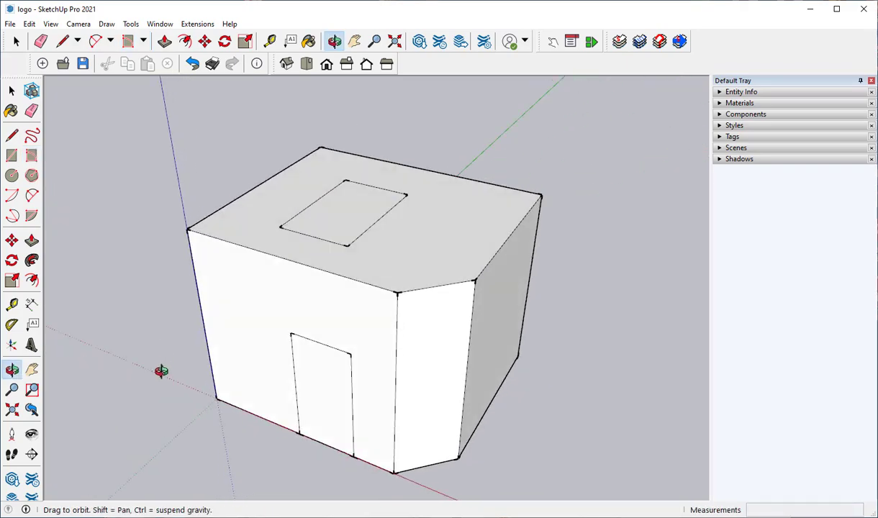